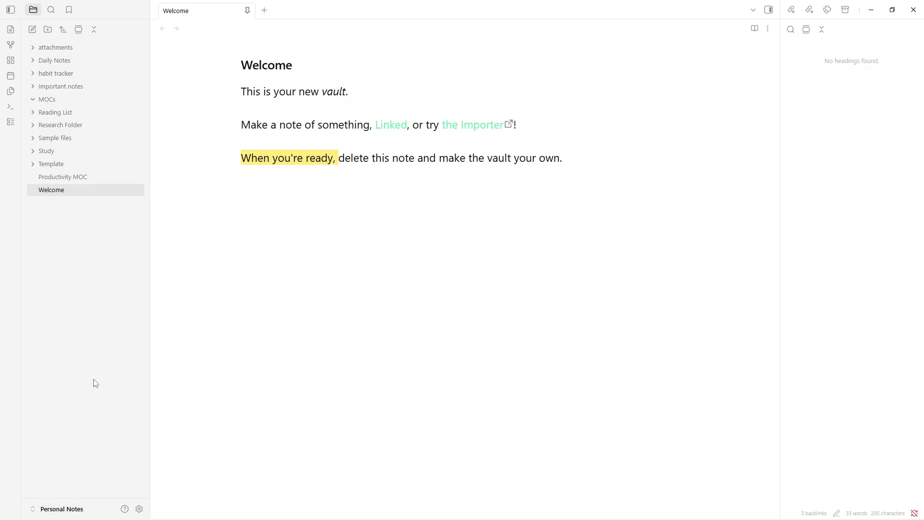
Create a new top-level folder named "Projects" in the vault.
right_click(91, 338)
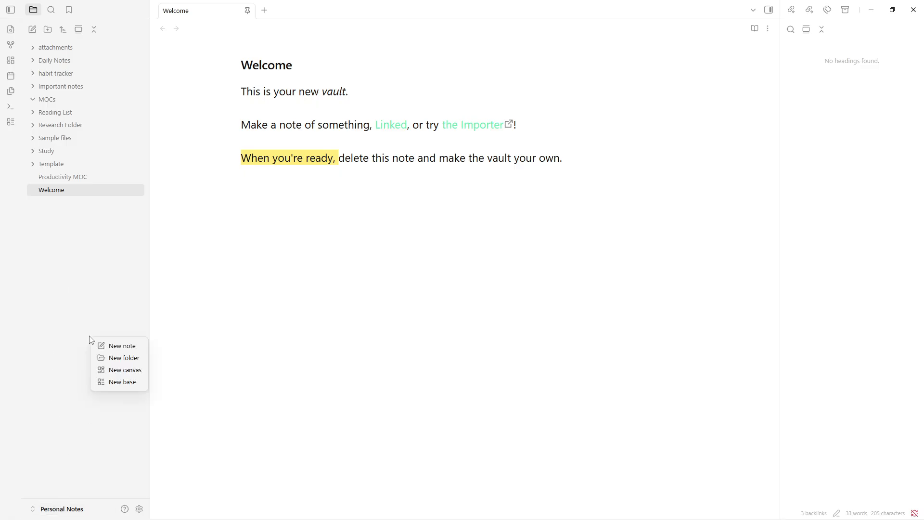
left_click(117, 359)
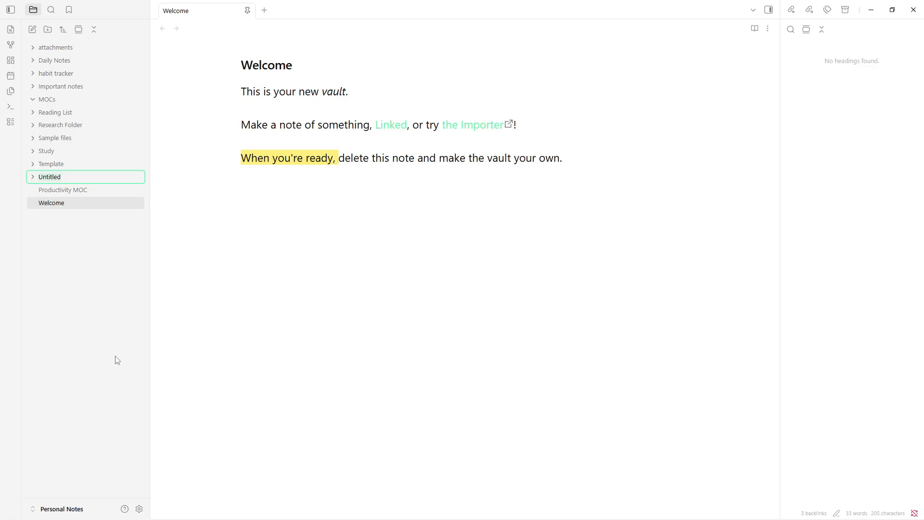
type("Projectys")
key("BackSpace")
key("BackSpace")
key("Return")
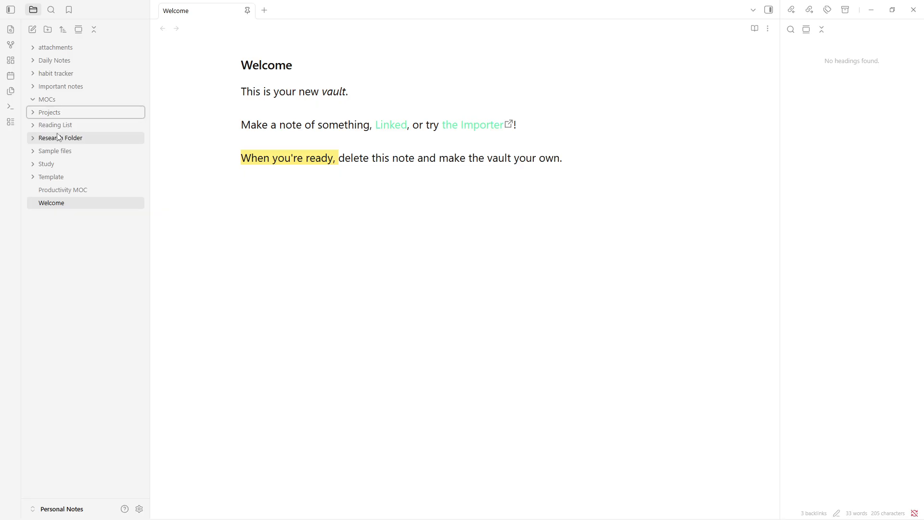
left_click(60, 114)
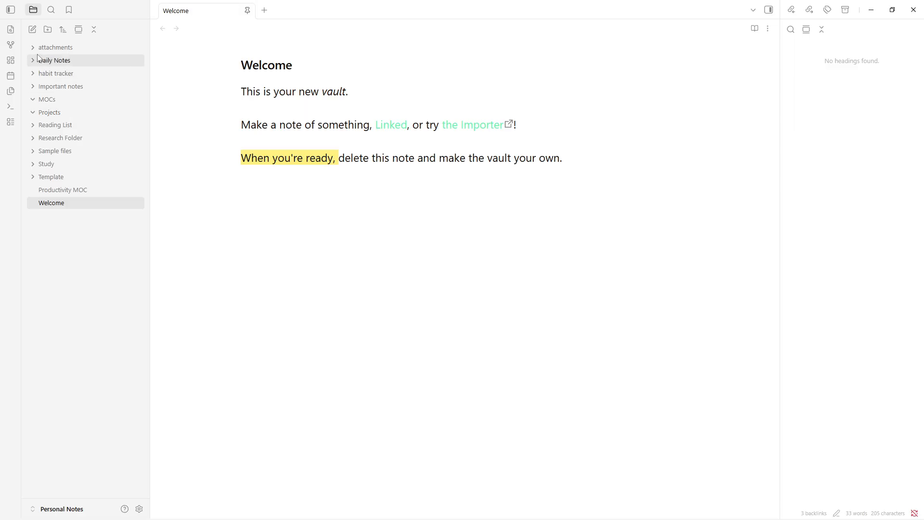
Create a new note in the vault's root and title it "Project".
left_click(33, 29)
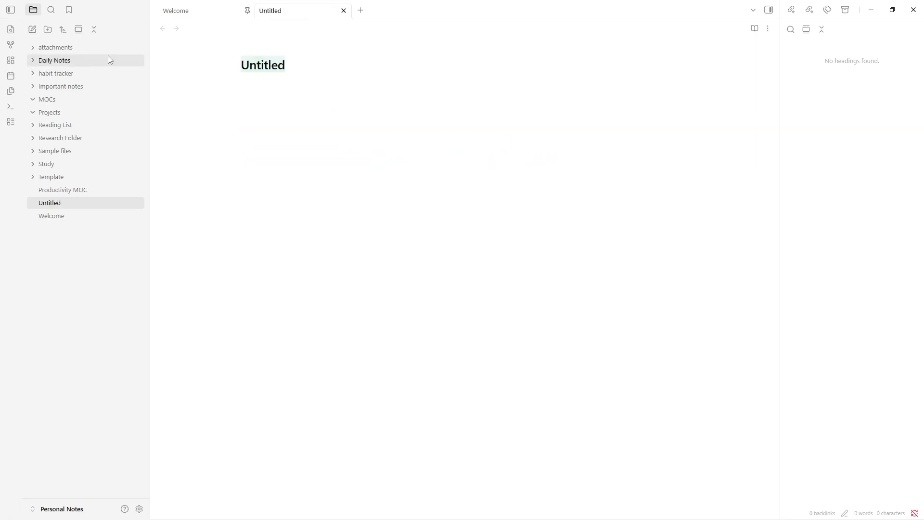
type("Por")
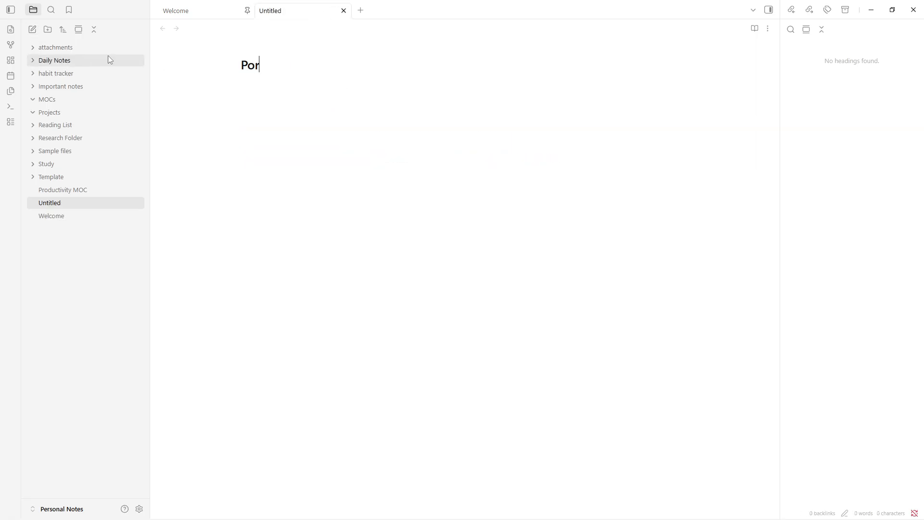
type("tf")
key("BackSpace")
key("BackSpace")
key("BackSpace")
key("BackSpace")
type("roject")
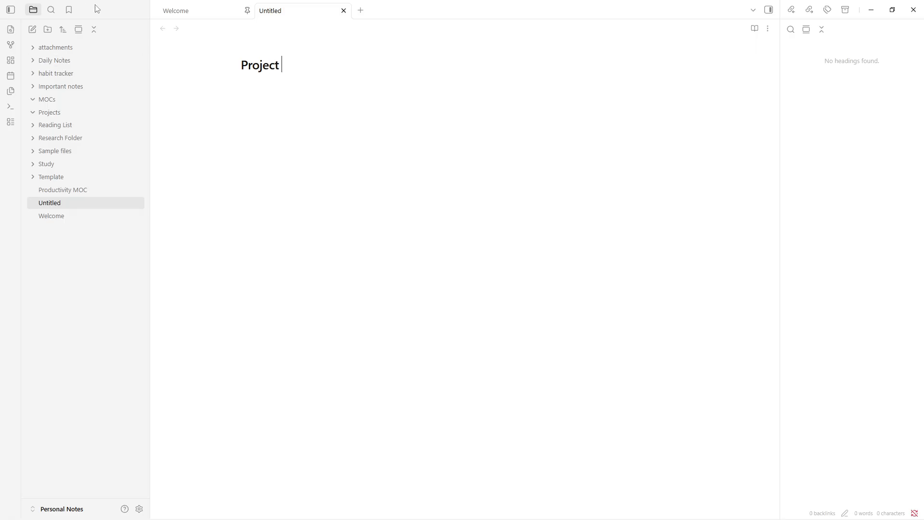
Fill the note body with the "PARA Master Dashboard" outline, covering Projects, Areas, Resources and Archives headings with their linked bullet items.
left_click(337, 79)
left_click(282, 90)
type("📁 PARA Master Dashboard 🚀 1. Projects (Active, time-bound work) Project - Launch Obsidian Course Project - Q2 Financial Audit 🌿 2. Areas (Ongoing long-term responsibilities) Area - Physical Health Area - Business Operations 📖 3. Resources (Reference material and interests) Resource - Graphic Design Asset Pack Resource - Obsidian Markdown Guide 🗄 4. Archives (Completed or inactive items) [[Archive - 2025 Website Redesign]]")
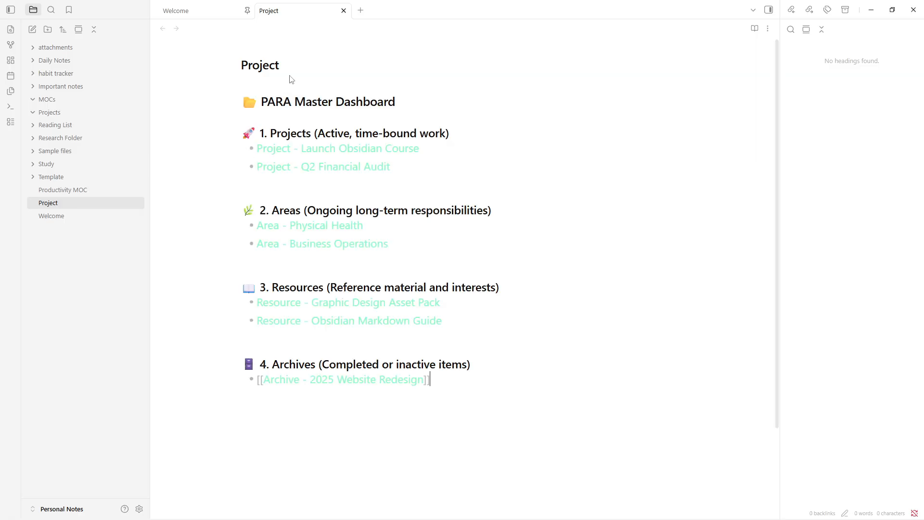
left_click(285, 64)
left_click_drag(281, 63, 237, 59)
key("BackSpace")
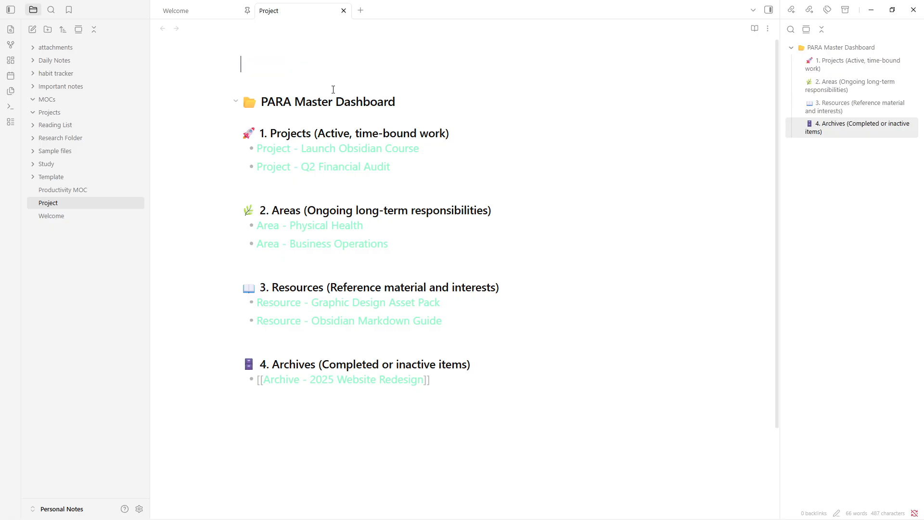
left_click(243, 82)
left_click(280, 64)
left_click_drag(280, 65, 229, 70)
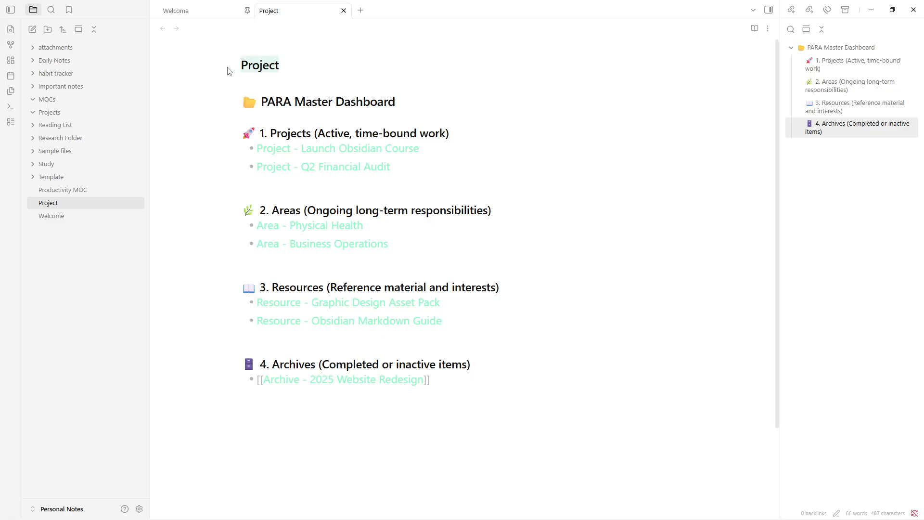
key("BackSpace")
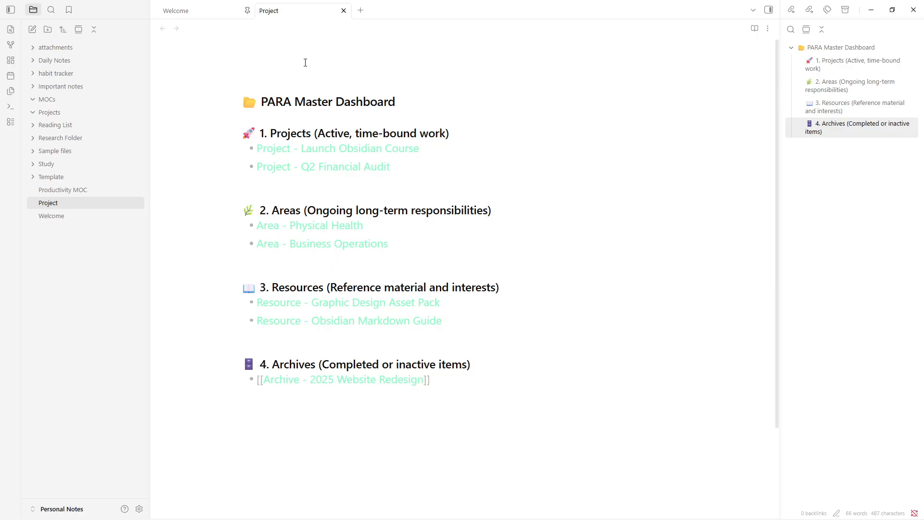
Replace the note's title with "PARA Master Dashboard", copied from the first heading in the body.
left_click_drag(405, 104, 263, 104)
key("ctrl+c")
left_click_drag(299, 65, 237, 64)
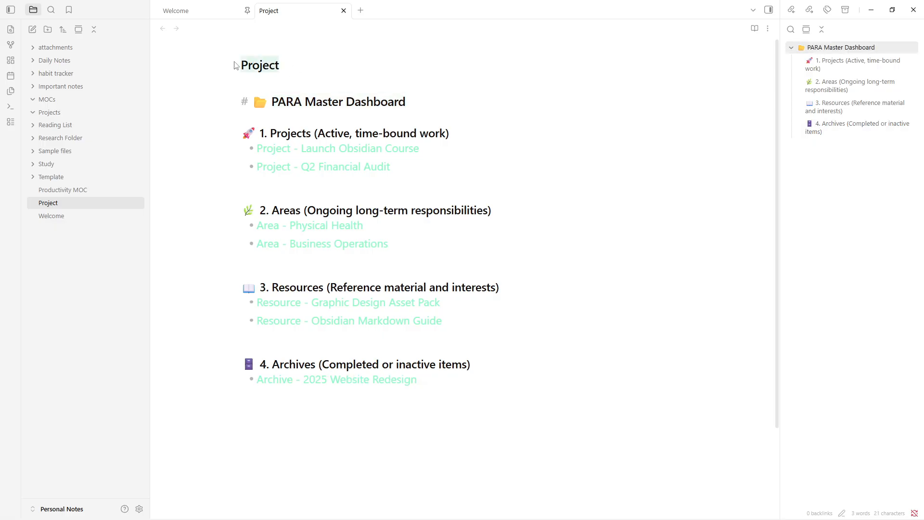
key("ctrl+v")
left_click(489, 101)
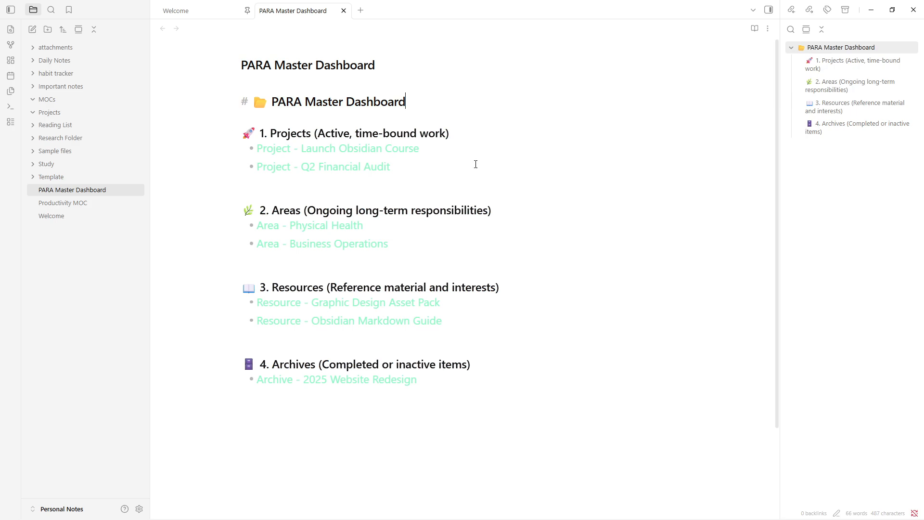
left_click(547, 188)
left_click(516, 368)
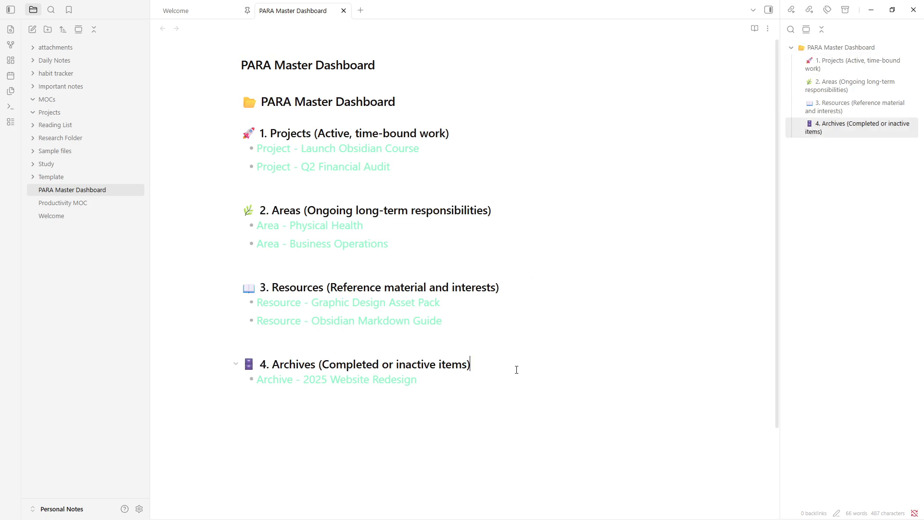
Copy the folder emoji from the body heading to the start of the note's title.
left_click(258, 116)
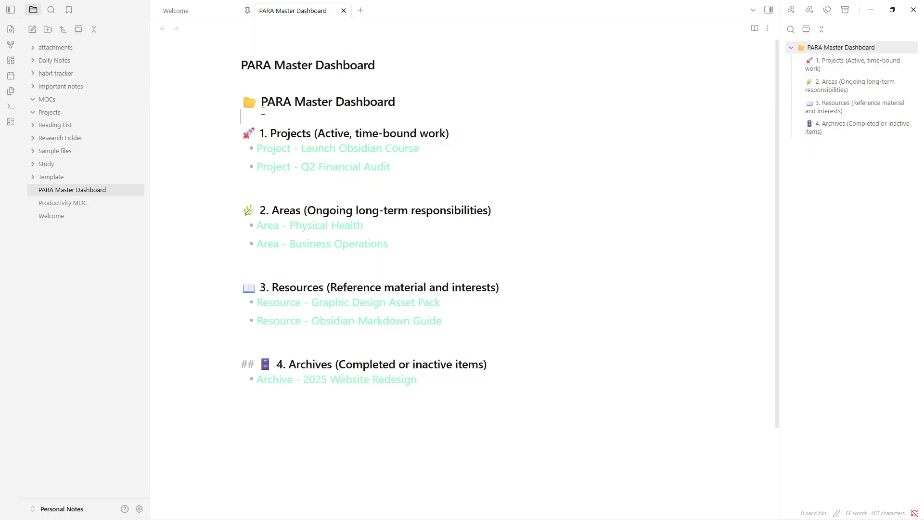
left_click_drag(259, 103, 241, 100)
key("ctrl+c")
left_click(242, 58)
key("ctrl+v")
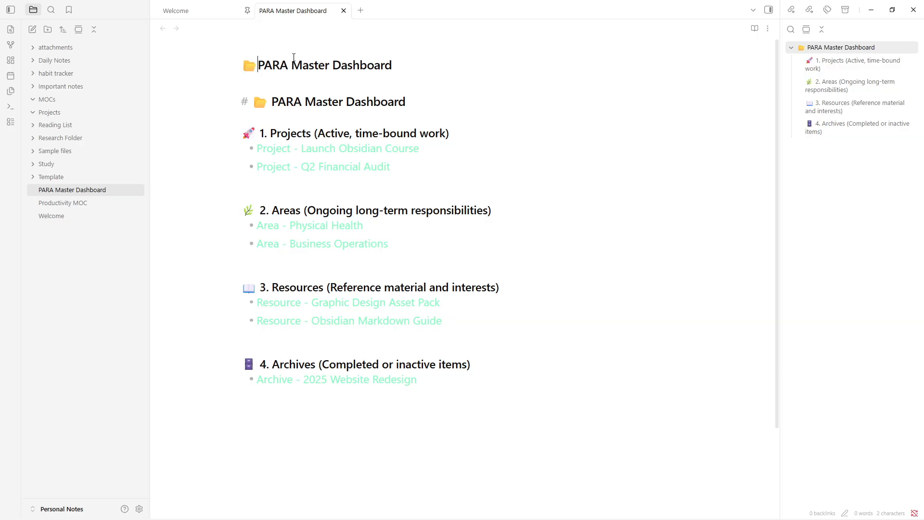
left_click(444, 109)
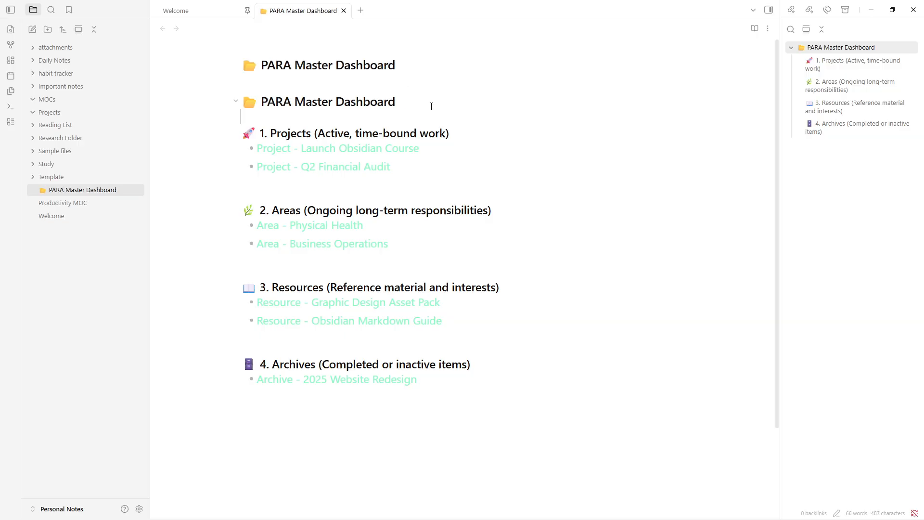
Delete the duplicate "PARA Master Dashboard" heading from the note body, including its emoji and heading marker.
left_click_drag(431, 105, 256, 94)
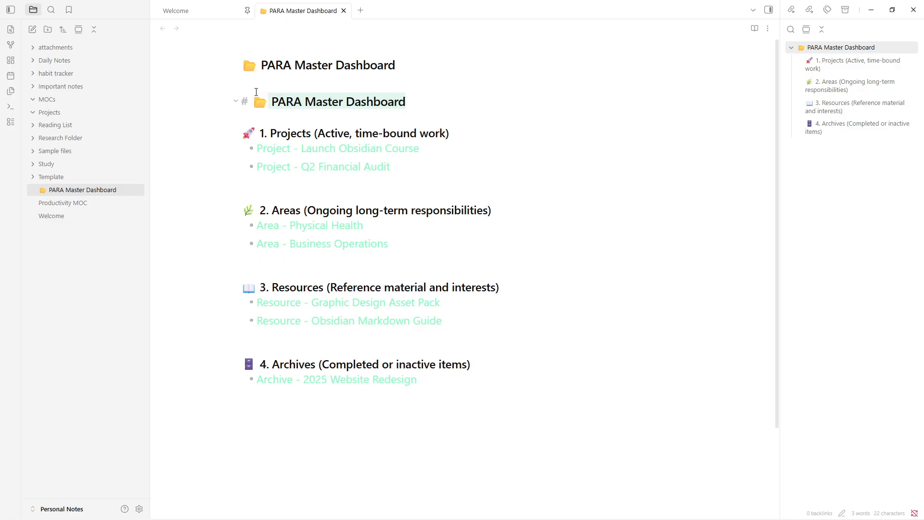
key("BackSpace")
key("BackSpace")
key("BackSpace")
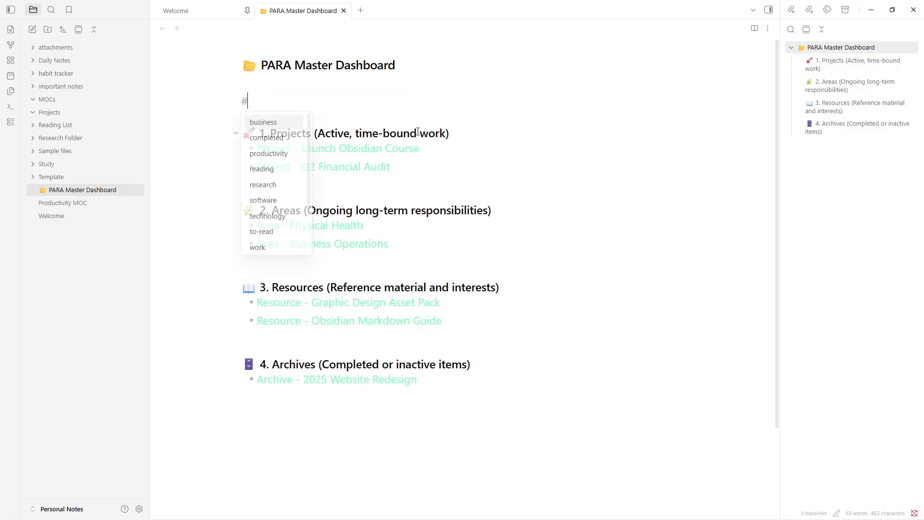
key("BackSpace")
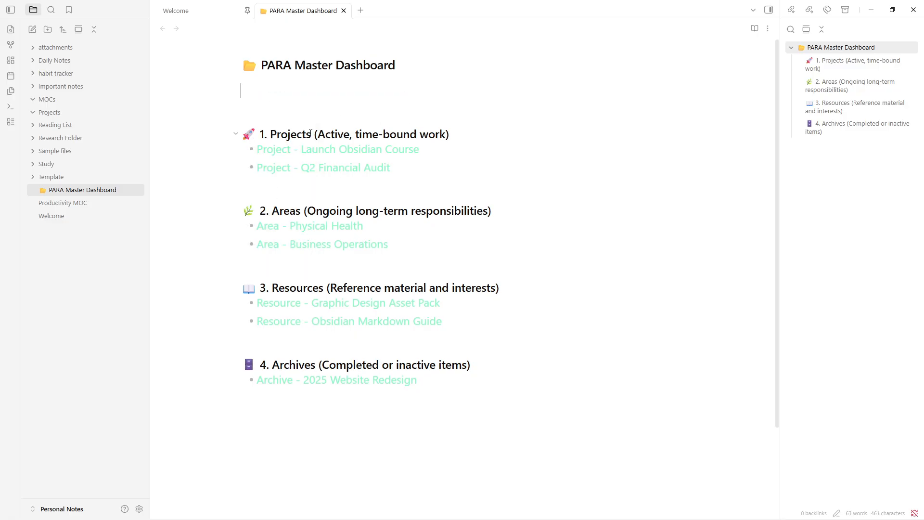
left_click(255, 119)
key("BackSpace")
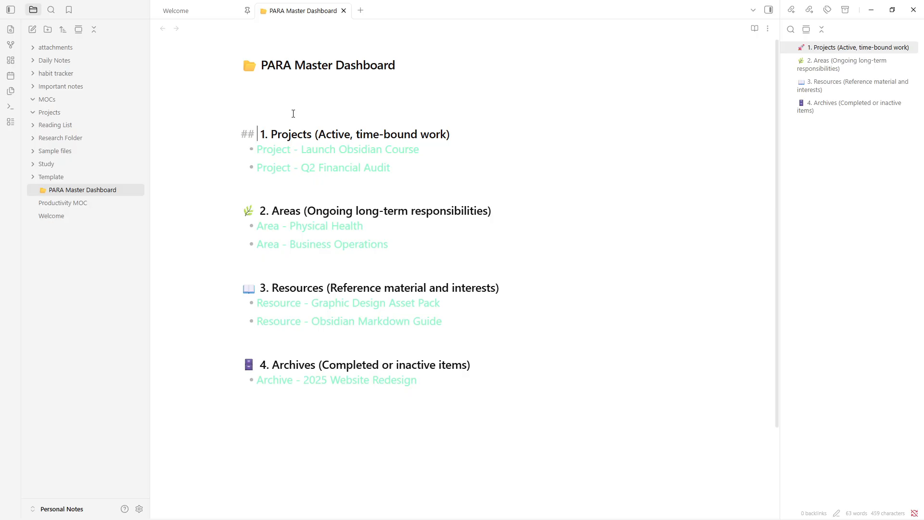
key("ctrl+z")
Remove one blank line above the "1. Projects" heading and leave that section expanded.
left_click(240, 111)
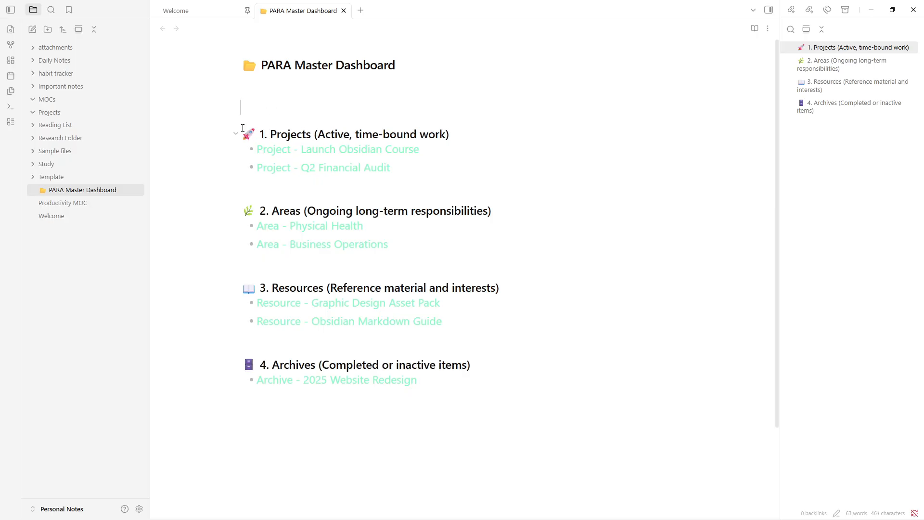
left_click(236, 134)
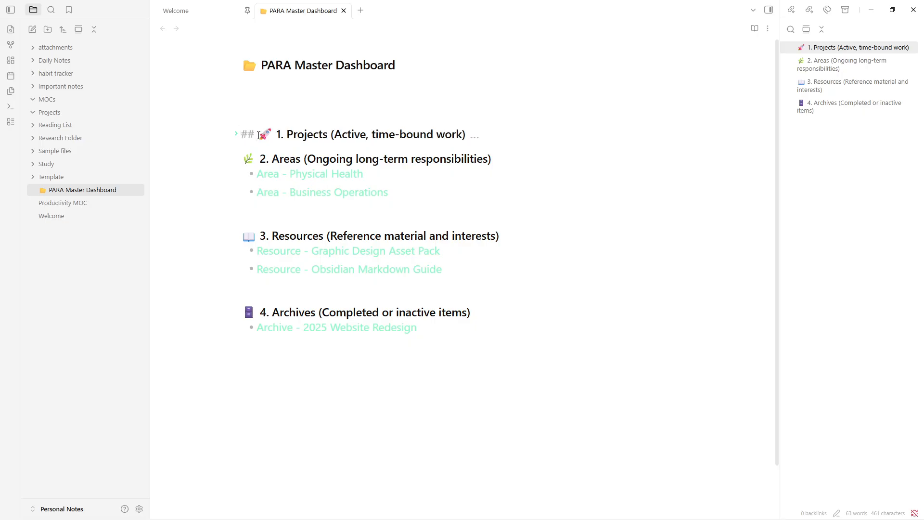
key("BackSpace")
left_click(500, 153)
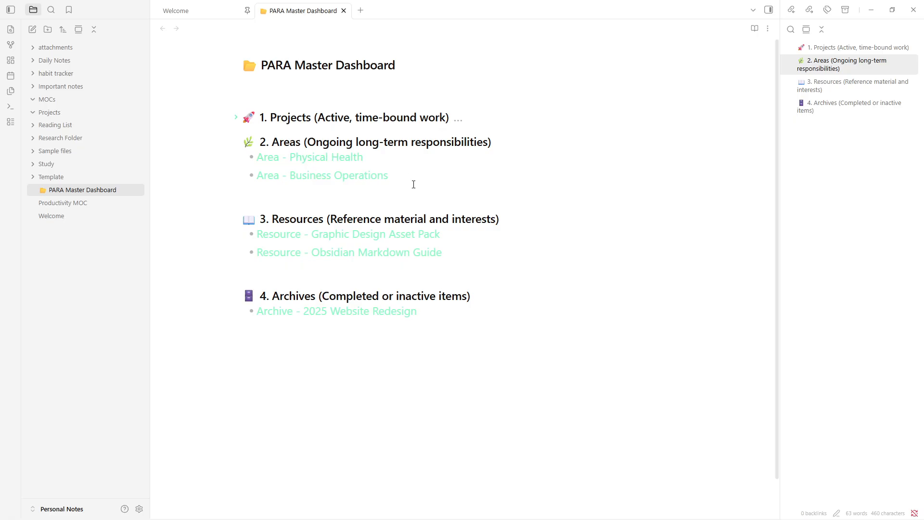
left_click(465, 124)
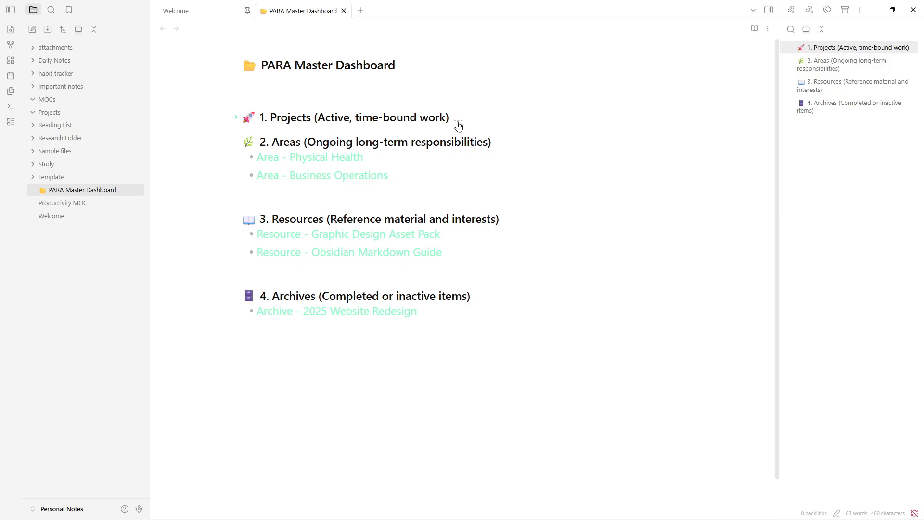
left_click(458, 122)
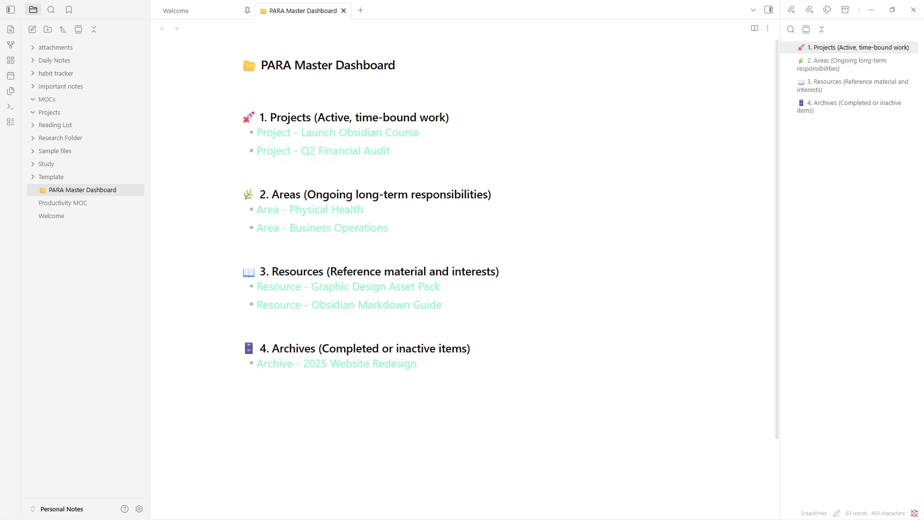
Paste the "Project: Launch Obsidian Course" section with its Target Outcome and Connected References below the Archives list.
left_click(507, 379)
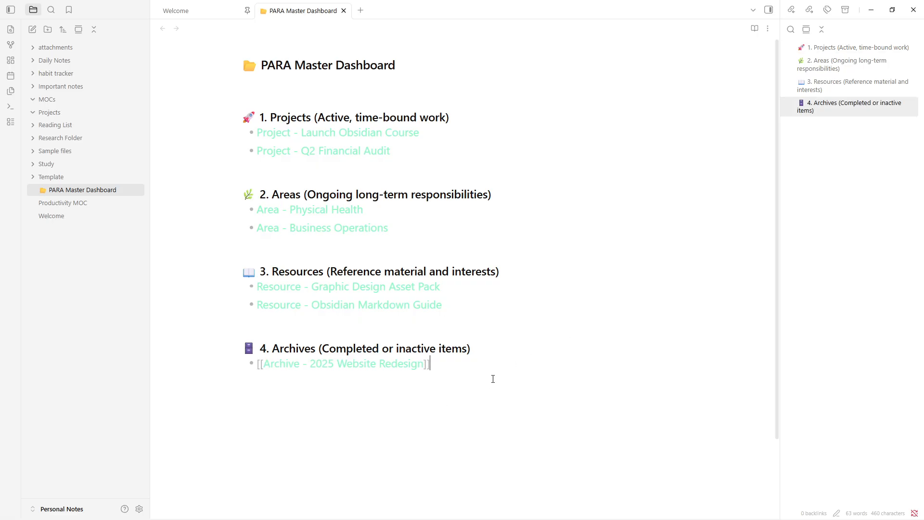
key("Return")
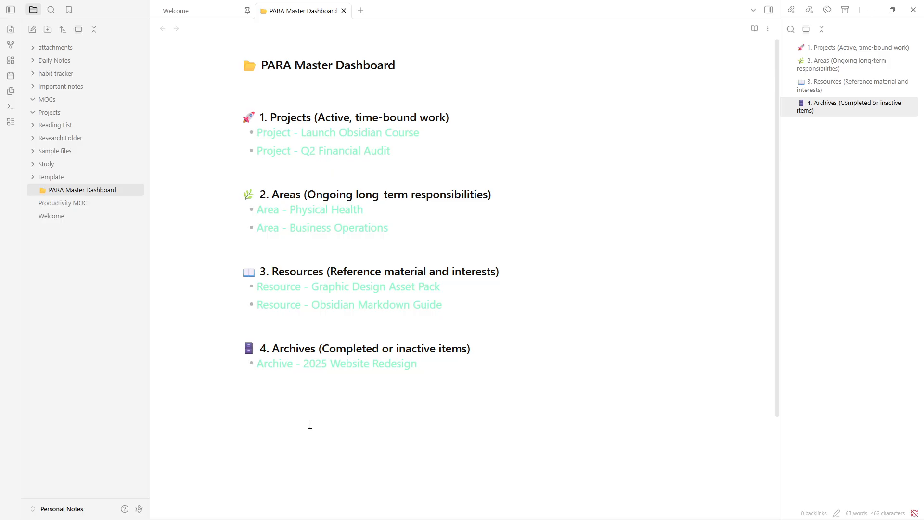
key("ctrl+v")
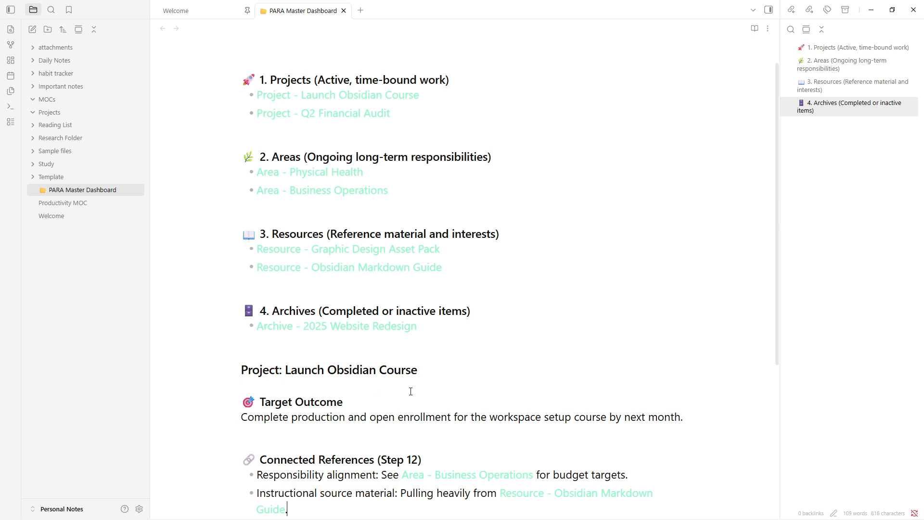
Remove "(Step 12)" from the "Connected References" heading.
scroll(452, 411, "down", 1)
scroll(453, 411, "down", 3)
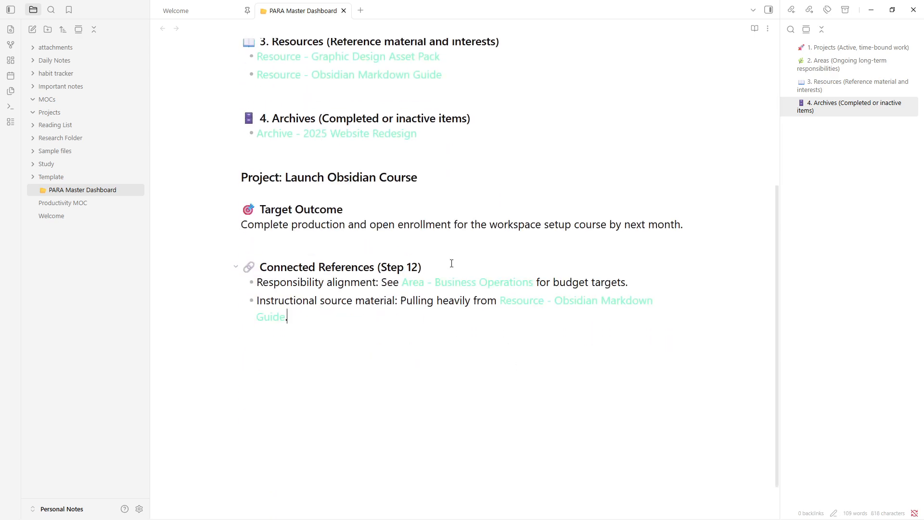
left_click_drag(452, 262, 379, 261)
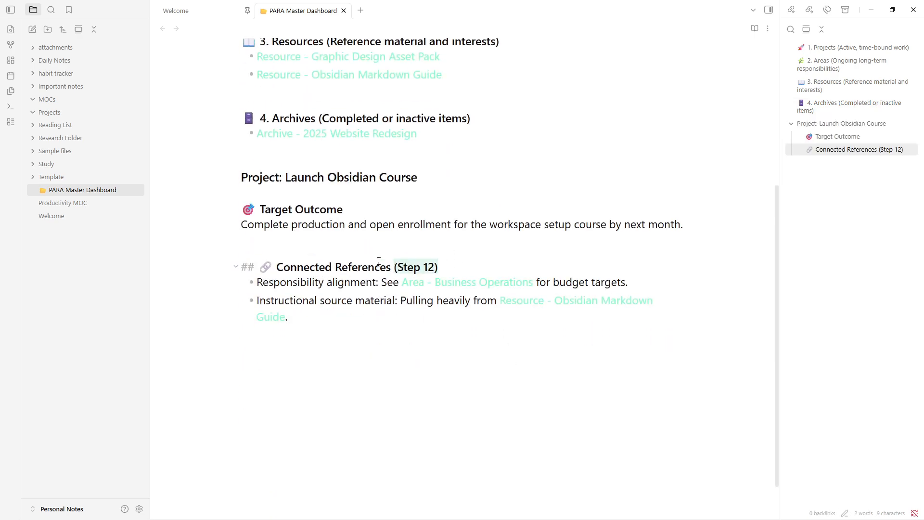
key("BackSpace")
left_click(551, 158)
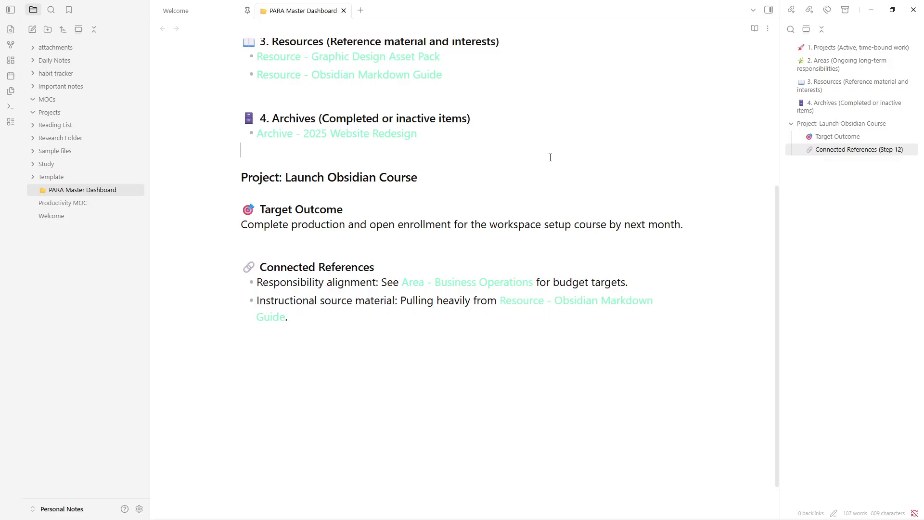
Create and open the note "Archive - 2025 Website Redesign" from its link under the "4. Archives" heading.
scroll(515, 210, "up", 4)
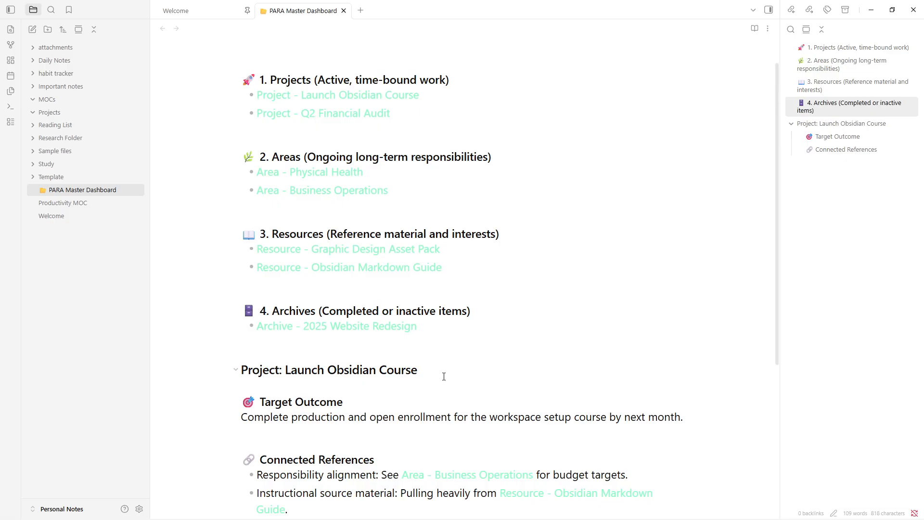
scroll(465, 366, "down", 2)
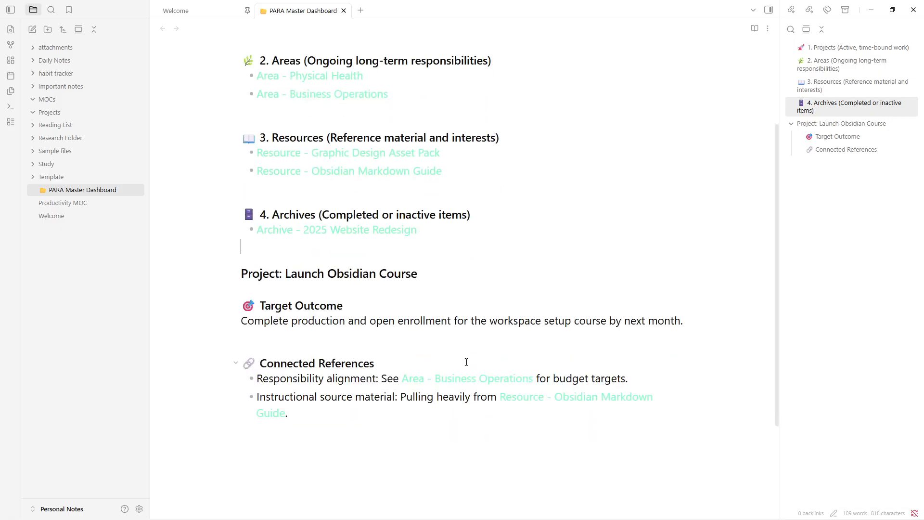
left_click(351, 231)
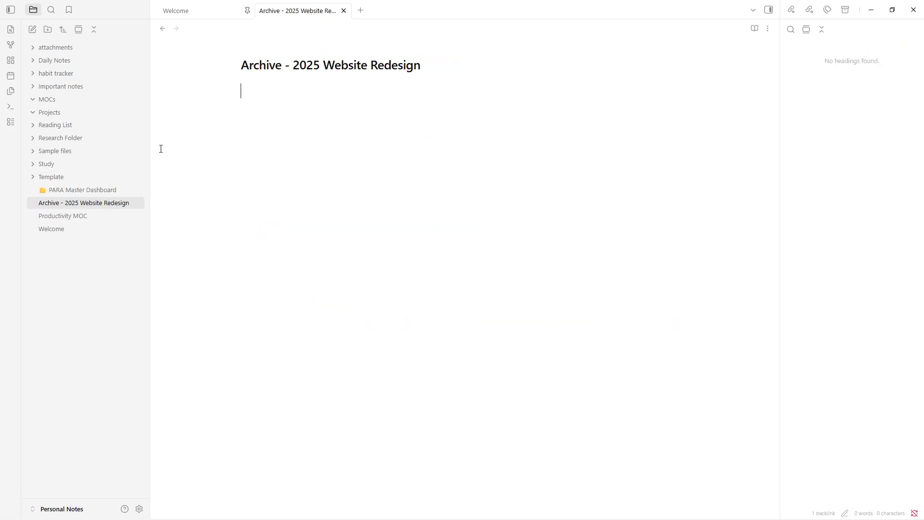
Create the notes "Resource - Obsidian Markdown Guide" and "Area - Business Operations" from their links in the PARA Master Dashboard, returning to the dashboard.
left_click(163, 29)
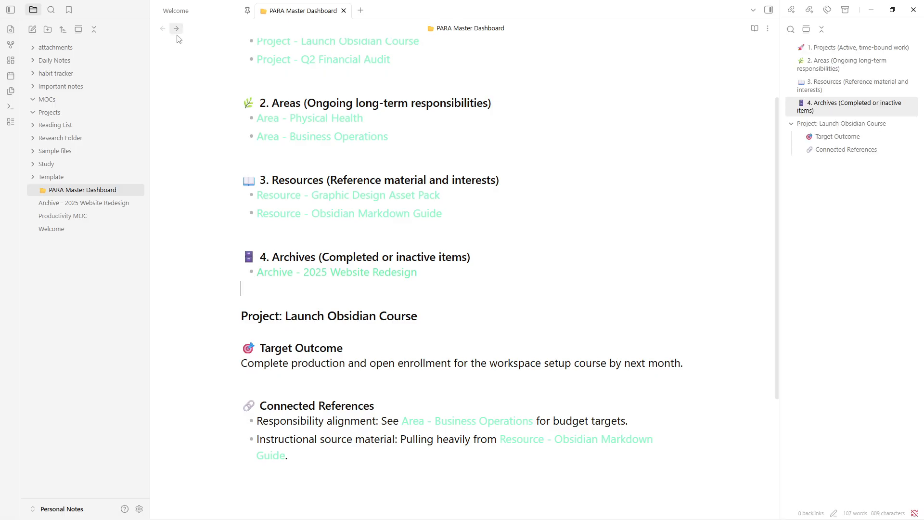
left_click(331, 218)
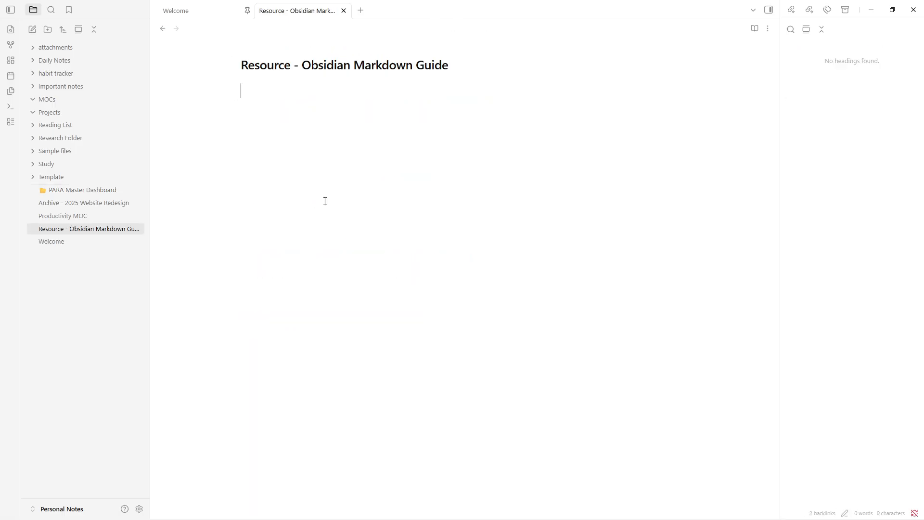
left_click(163, 29)
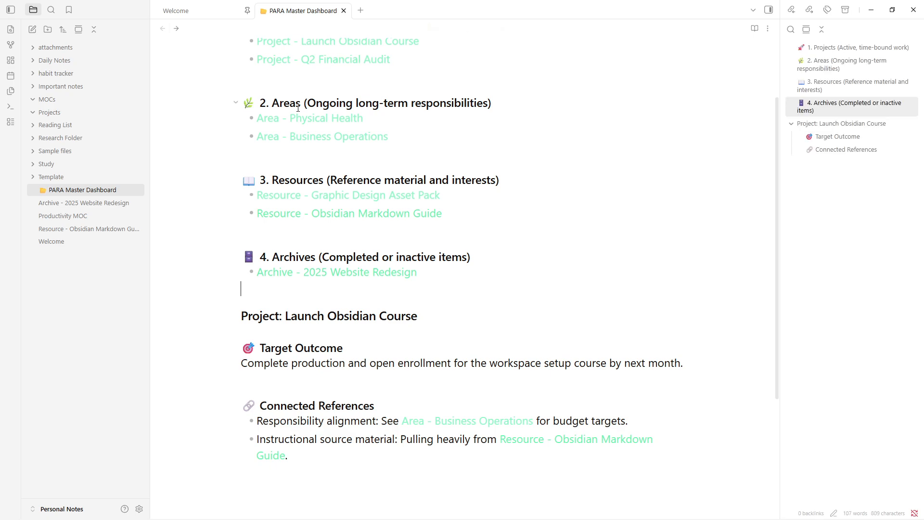
left_click(291, 136)
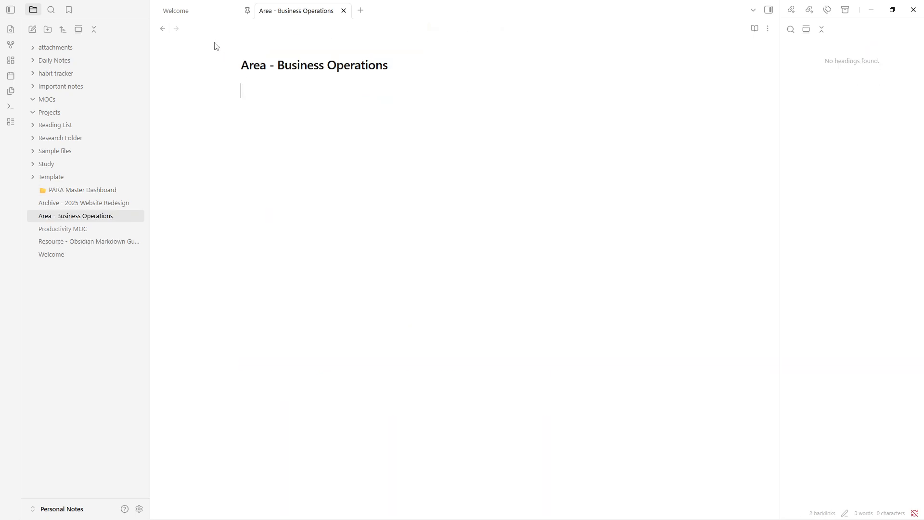
left_click(163, 29)
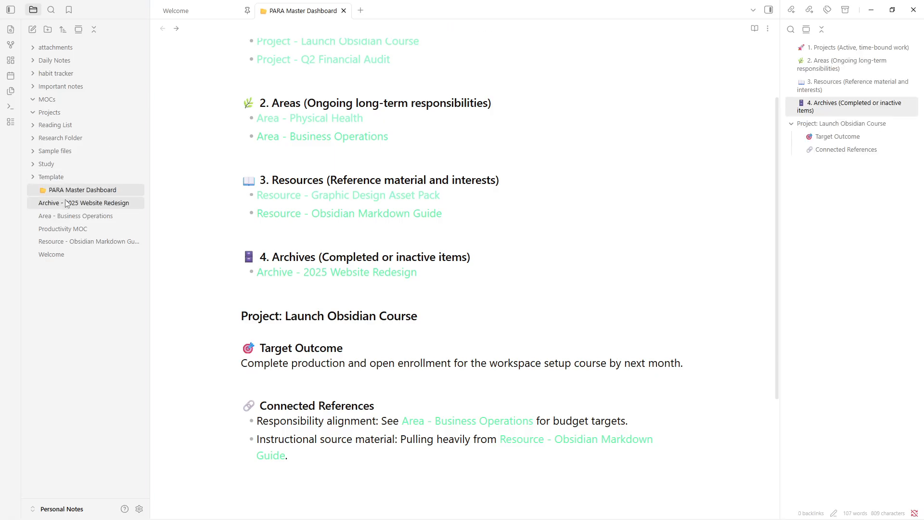
Move PARA Master Dashboard and the Archive, Area, Productivity MOC and Resource notes from the vault root into the Projects folder.
left_click_drag(75, 192, 83, 115)
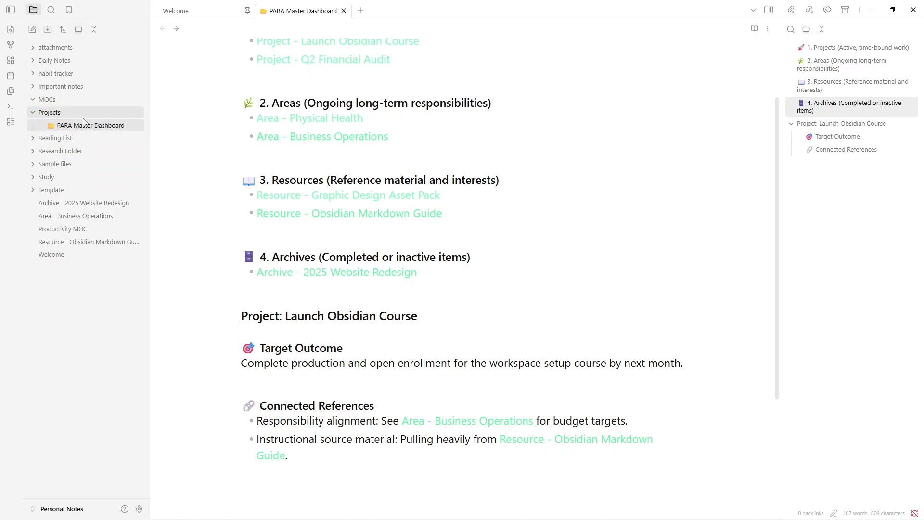
left_click(78, 206)
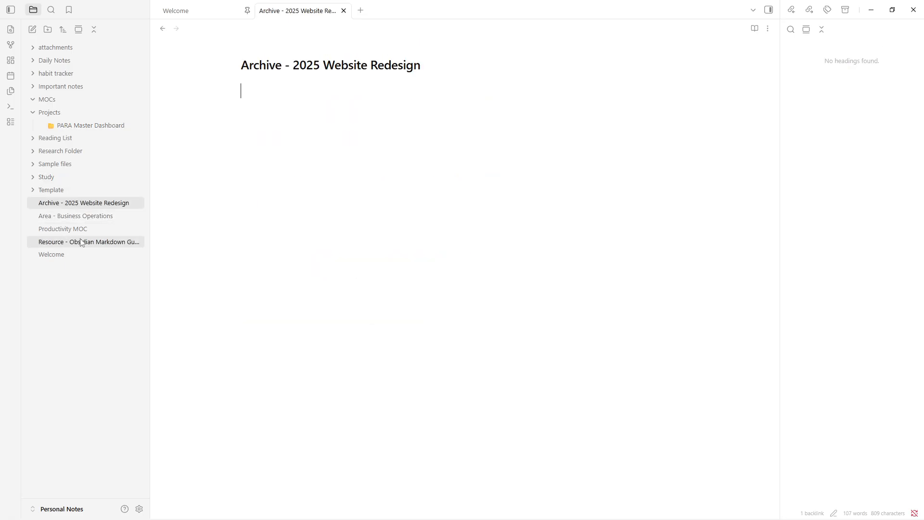
left_click(83, 242, "shift")
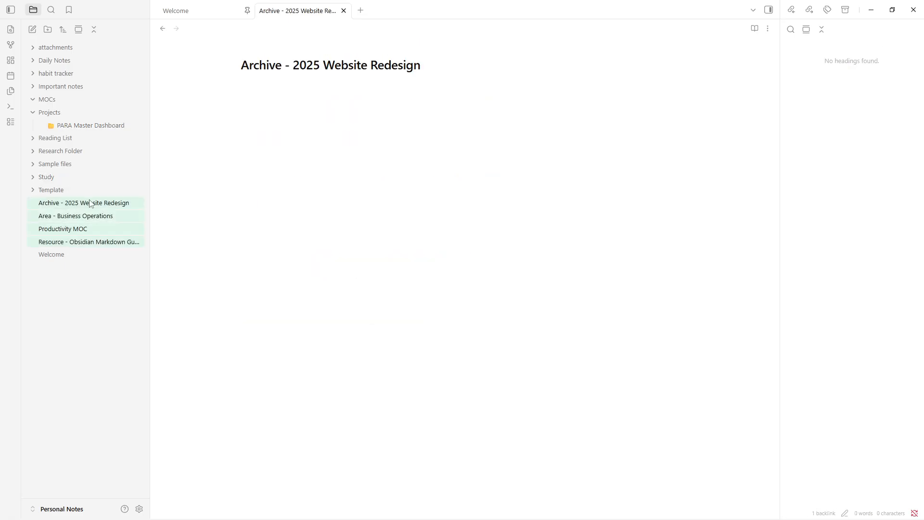
left_click_drag(90, 204, 91, 117)
Look through the notes moved into the Projects folder and review the PARA Master Dashboard's sections down to Connected References.
left_click(100, 152)
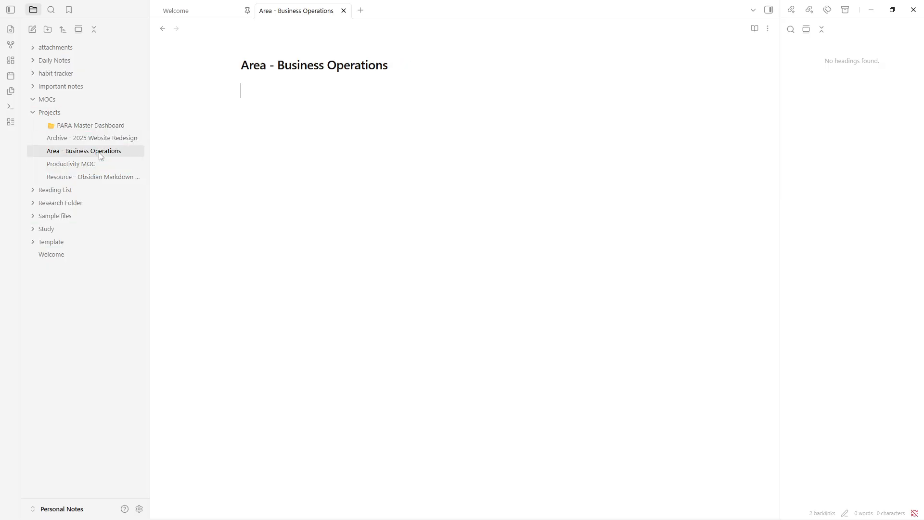
left_click(95, 127)
left_click(92, 139)
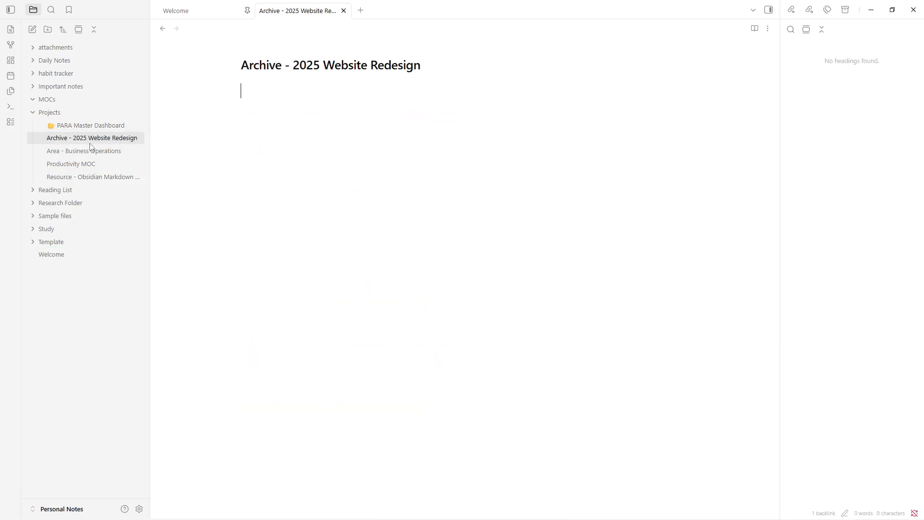
left_click(91, 164)
left_click(91, 176)
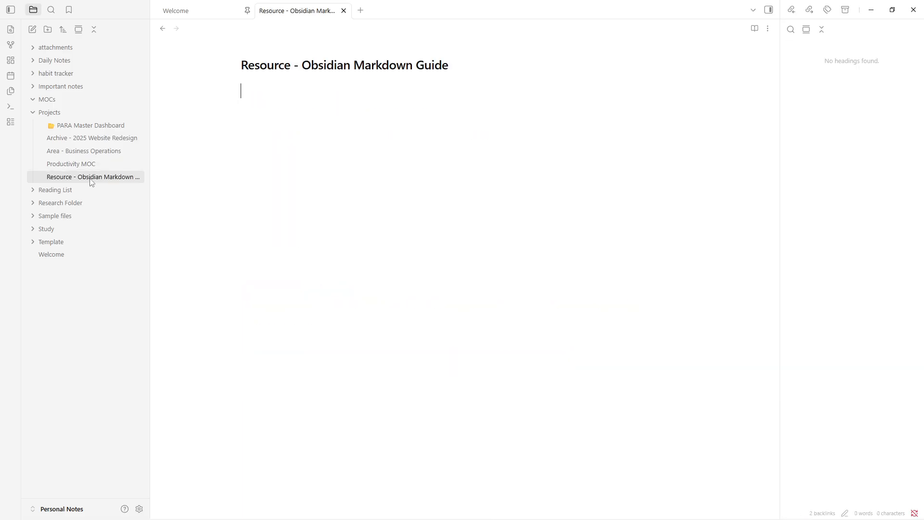
left_click(93, 138)
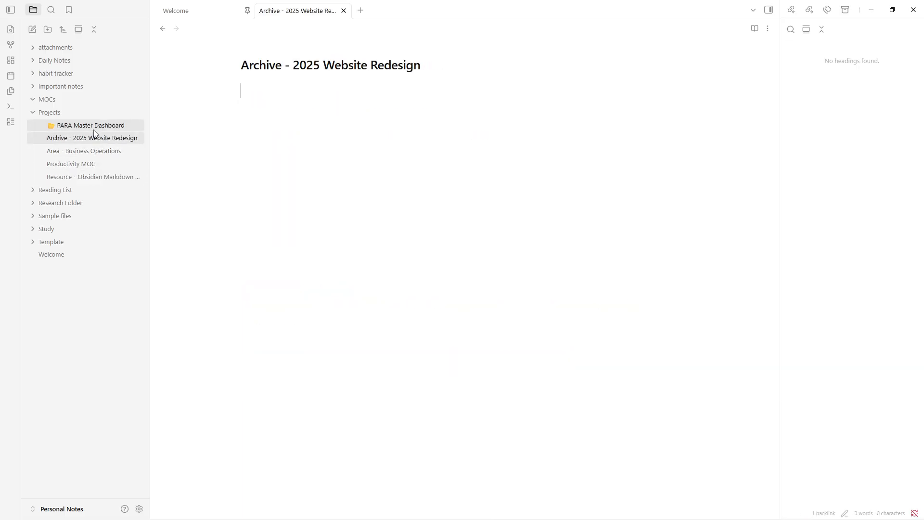
left_click(94, 126)
scroll(336, 254, "down", 5)
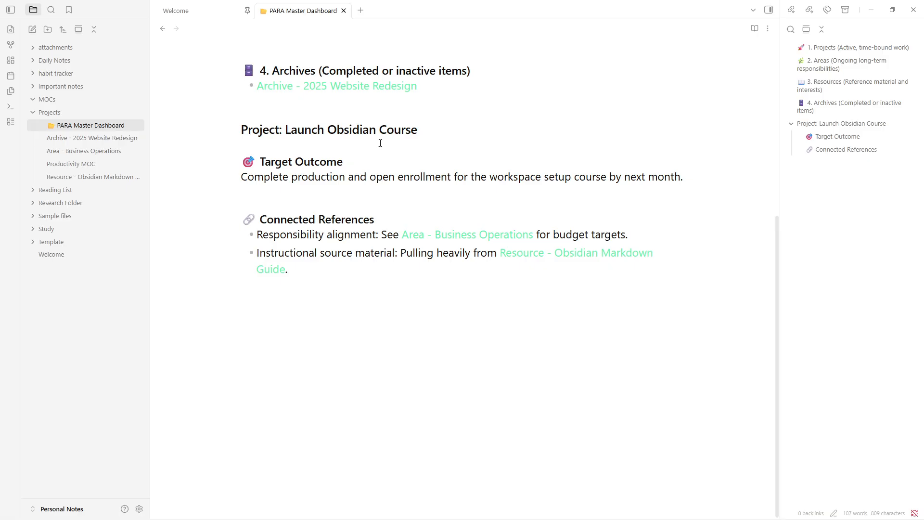
scroll(381, 143, "up", 4)
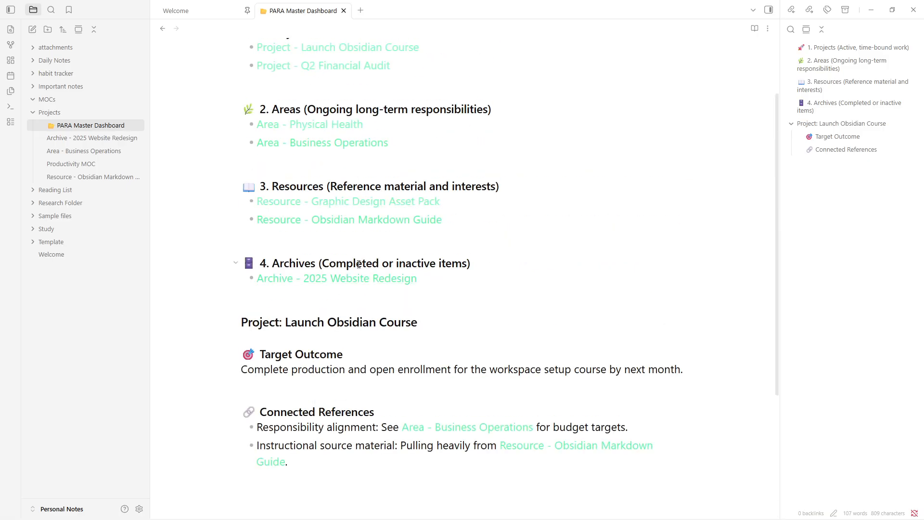
View the Archive, Area, Productivity MOC and Resource notes in turn, and return to the PARA Master Dashboard.
left_click(82, 139)
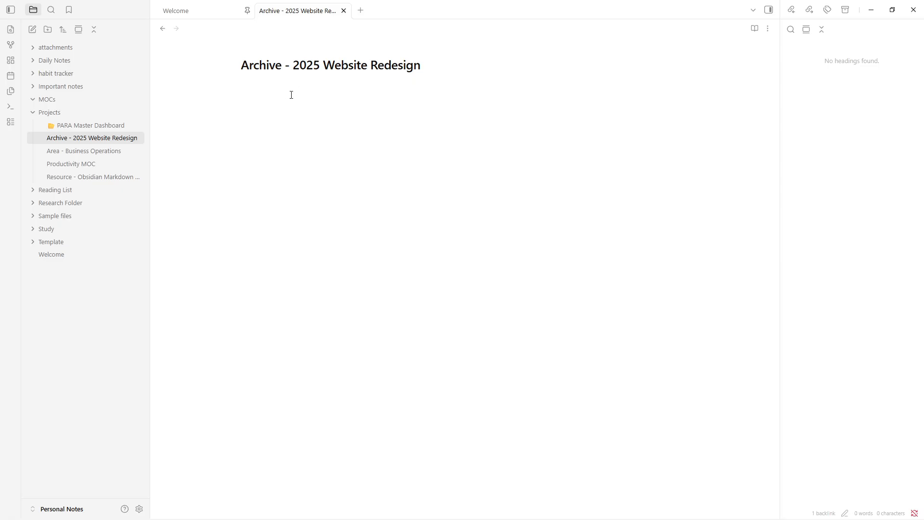
left_click(105, 153)
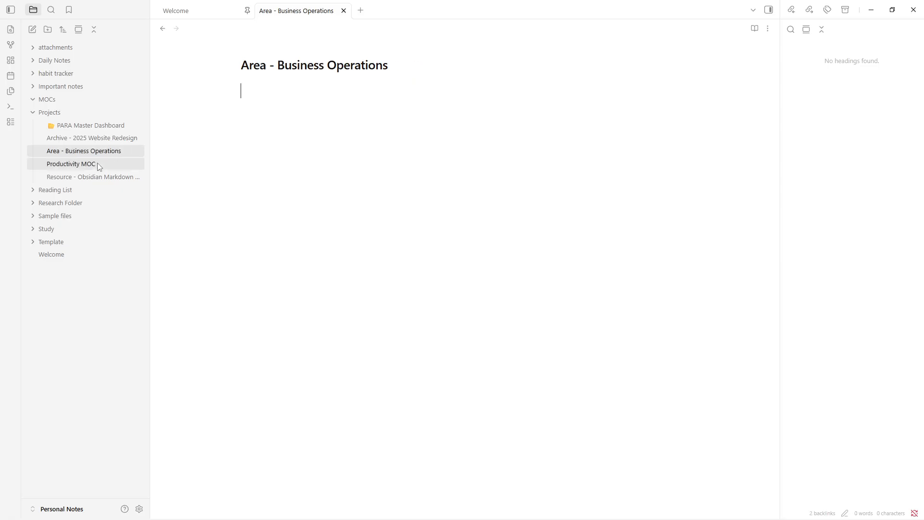
left_click(97, 165)
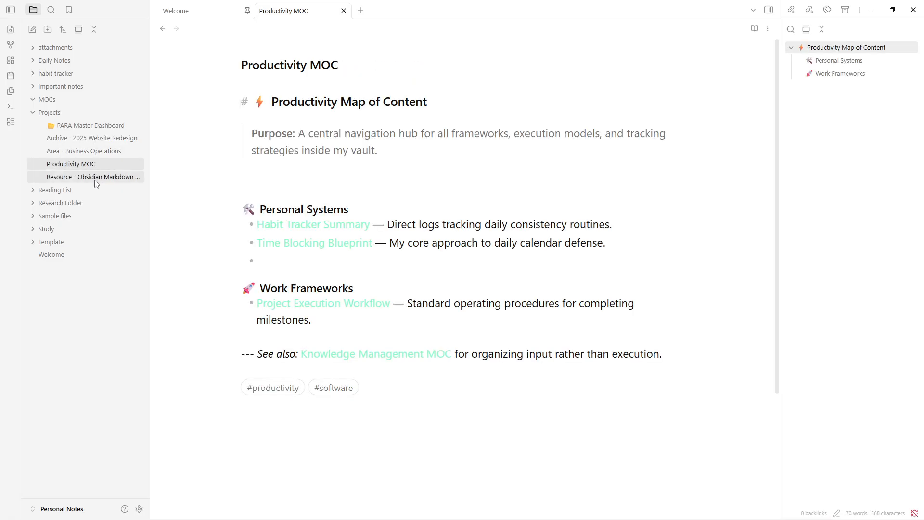
left_click(95, 178)
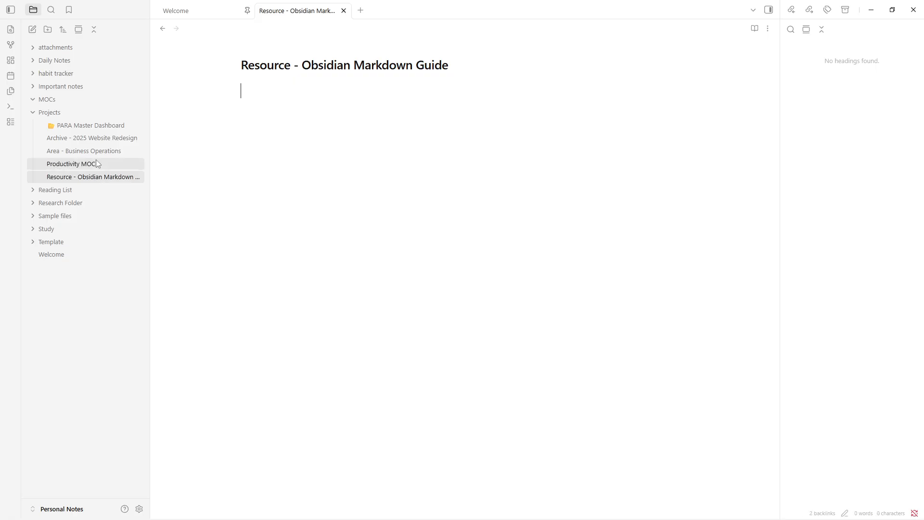
left_click(93, 127)
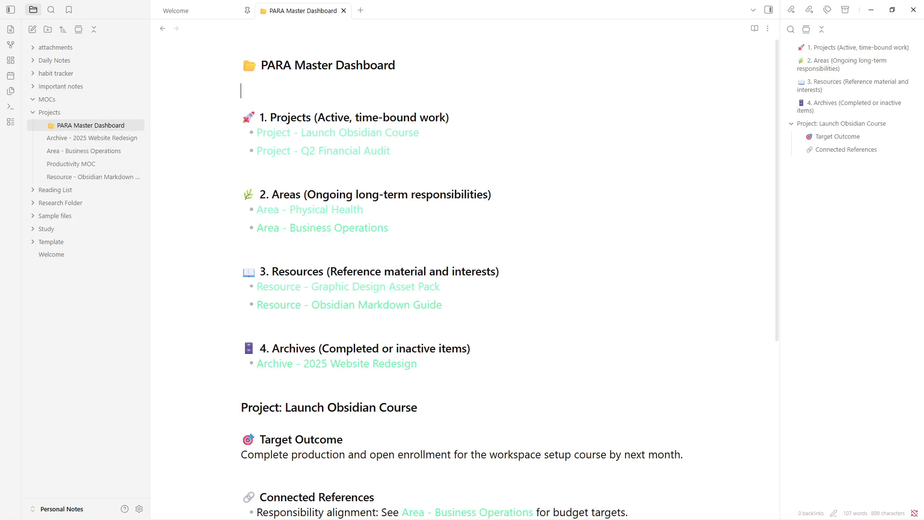